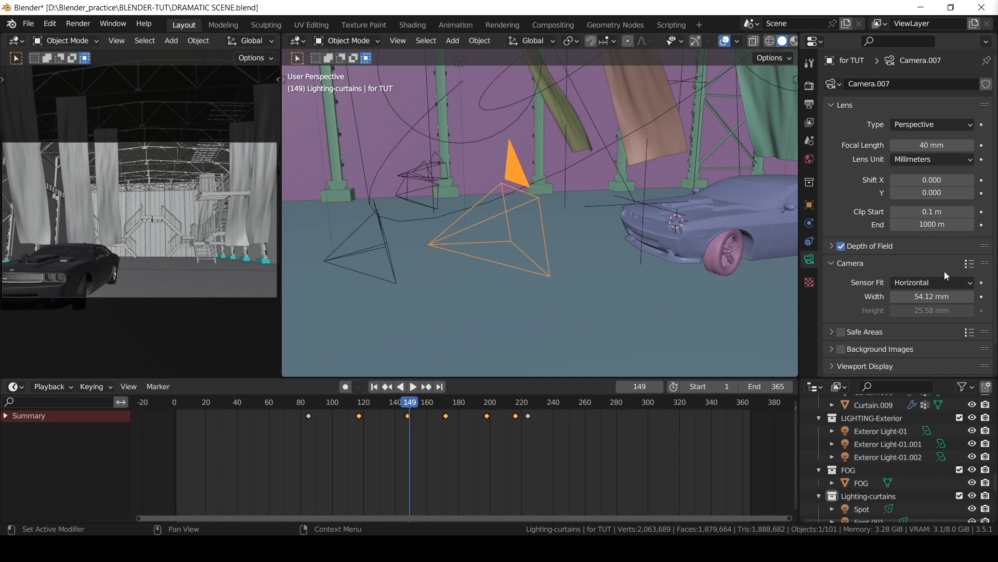
- Look through the camera sensor presets available for the for TUT camera
{"action": "left_click", "coordinate": [971, 264]}
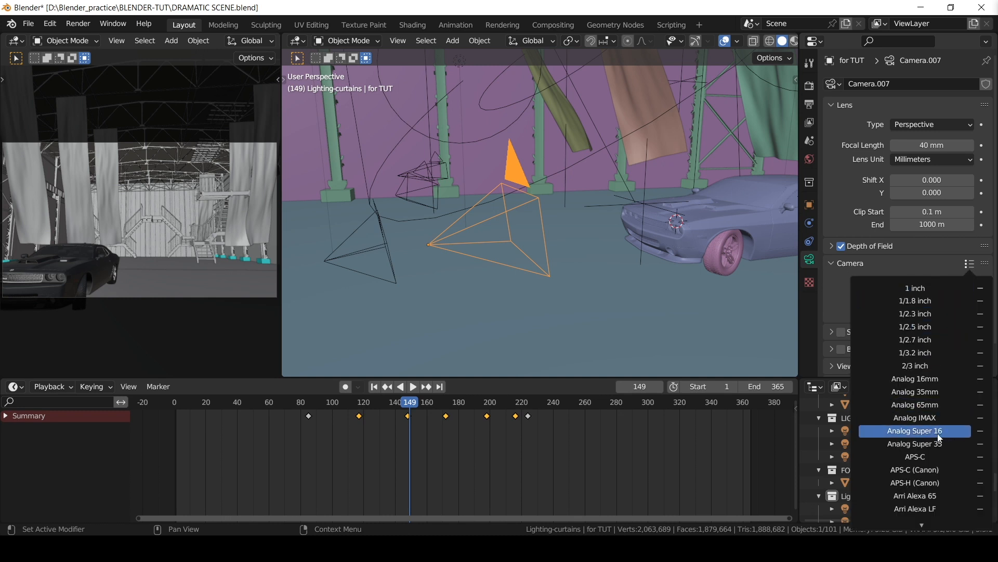
{"action": "scroll", "coordinate": [924, 522], "scroll_direction": "down", "scroll_amount": 10}
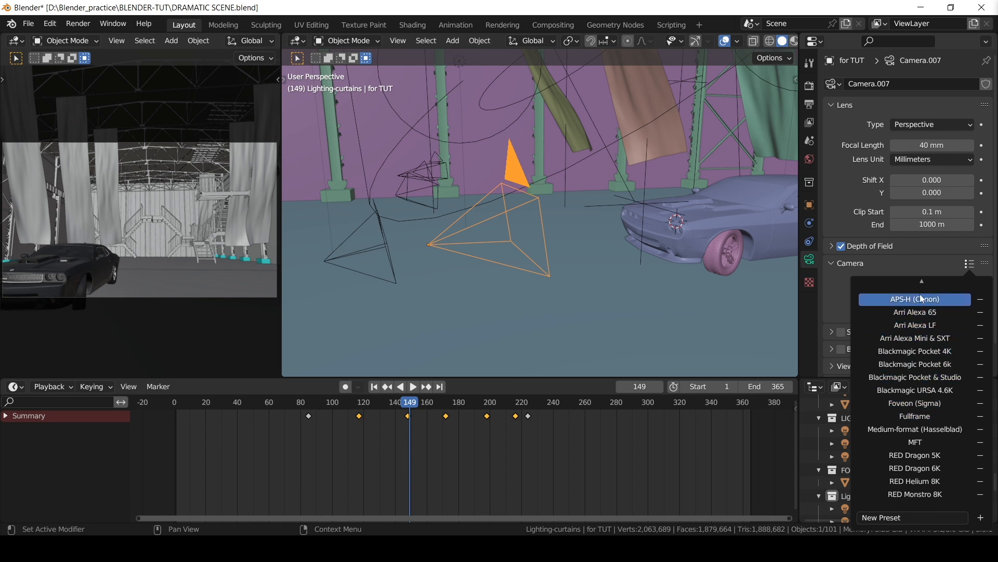
{"action": "mouse_move", "coordinate": [922, 285]}
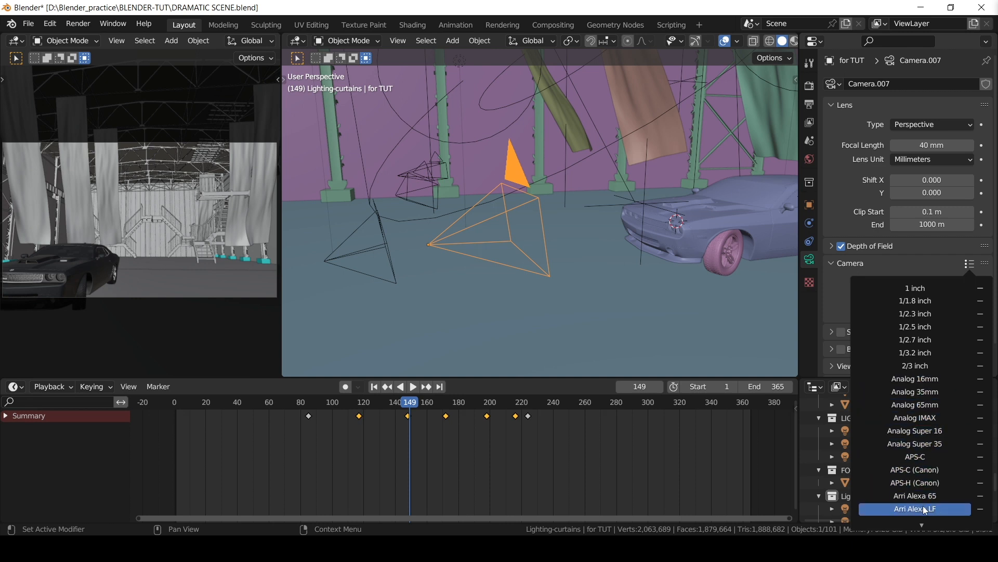
{"action": "scroll", "coordinate": [929, 520], "scroll_direction": "down", "scroll_amount": 3}
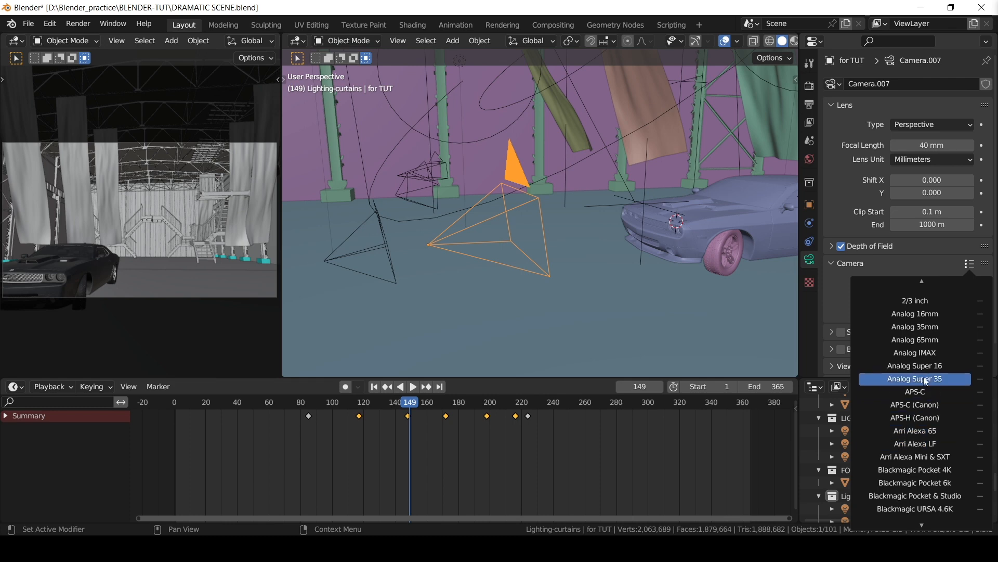
{"action": "scroll", "coordinate": [928, 525], "scroll_direction": "down", "scroll_amount": 5}
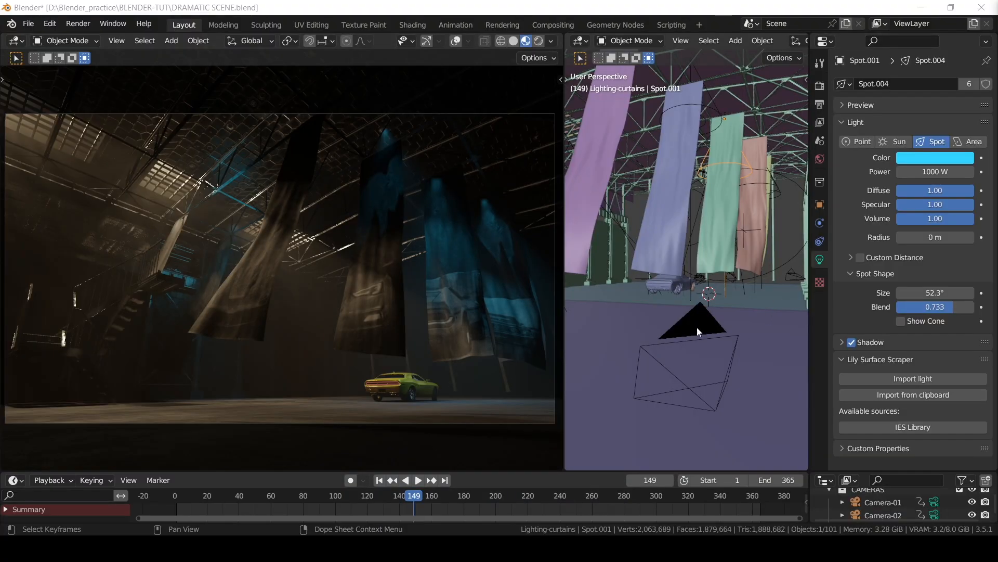
- Select the Still Camera in the scene and apply the Arri Alexa 65 sensor preset to it
{"action": "left_click", "coordinate": [698, 328]}
{"action": "left_click", "coordinate": [970, 265]}
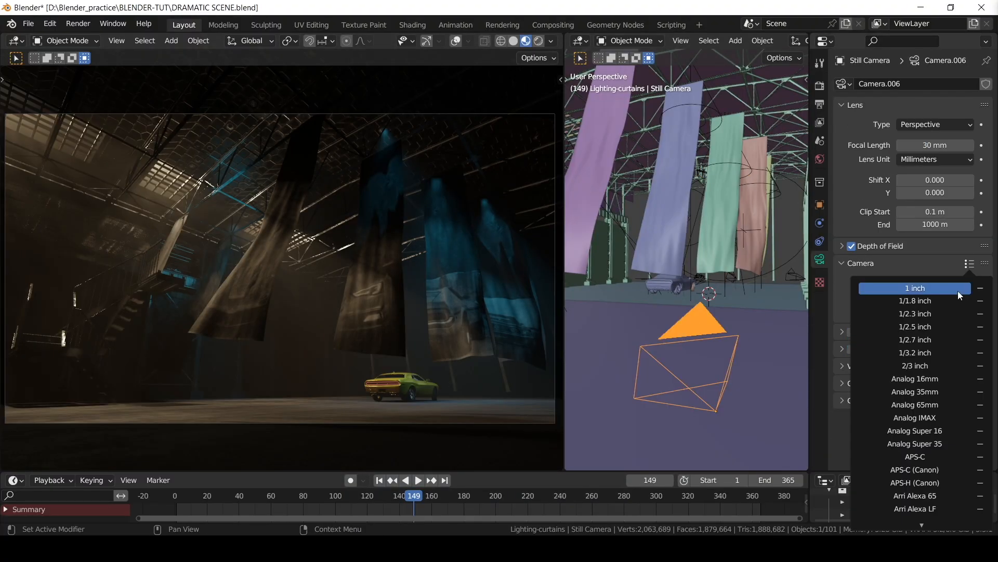
{"action": "scroll", "coordinate": [941, 429], "scroll_direction": "down", "scroll_amount": 4}
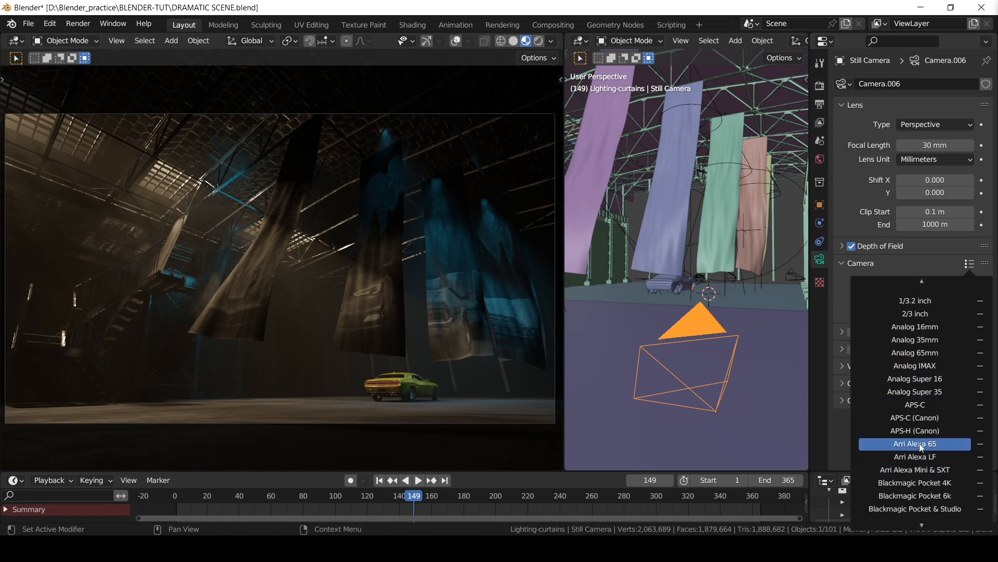
{"action": "left_click", "coordinate": [926, 446]}
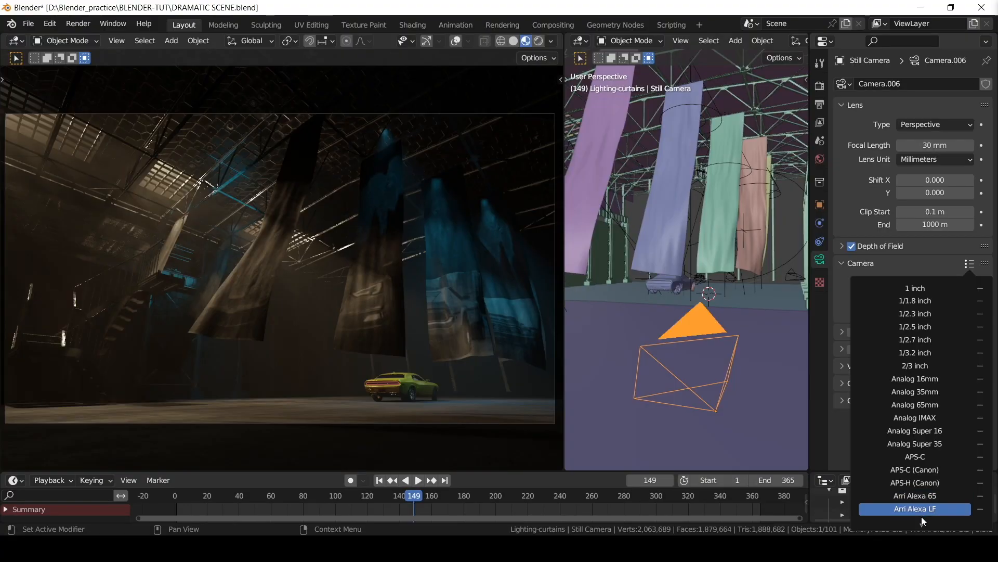
{"action": "scroll", "coordinate": [920, 517], "scroll_direction": "down", "scroll_amount": 3}
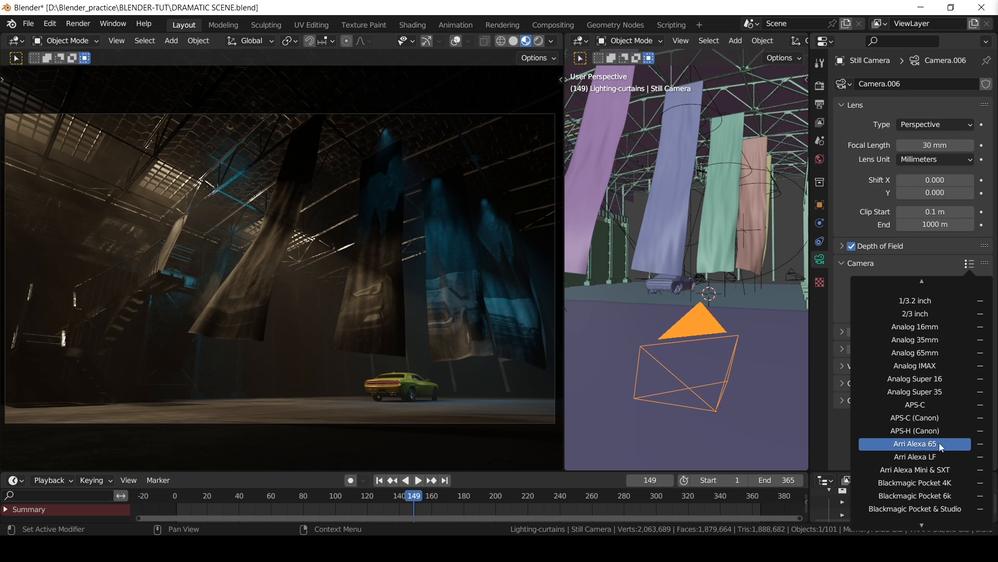
{"action": "left_click", "coordinate": [918, 445]}
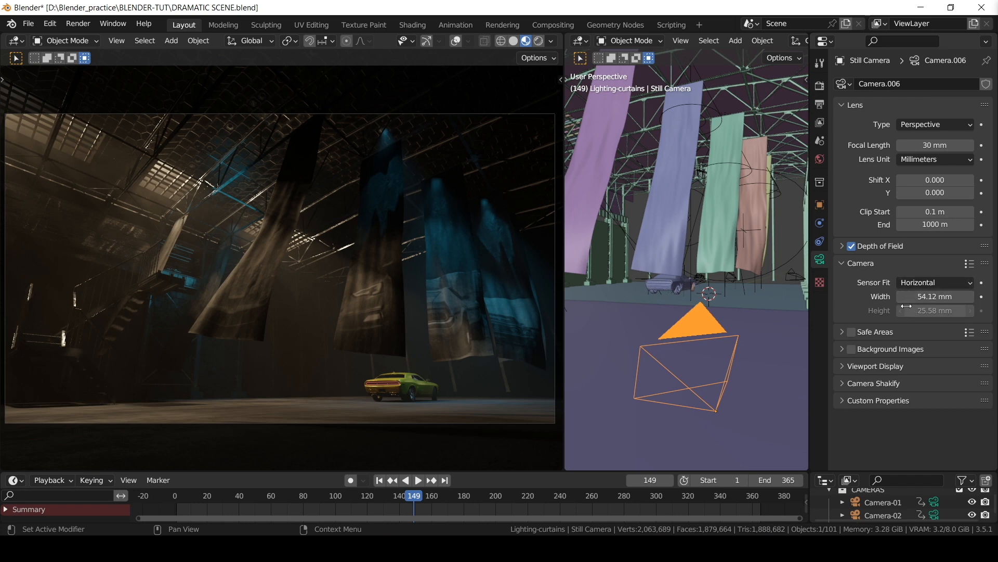
- Try a sensor width of 37.12 mm with a 19 mm focal length on the Still Camera
{"action": "left_click", "coordinate": [970, 264]}
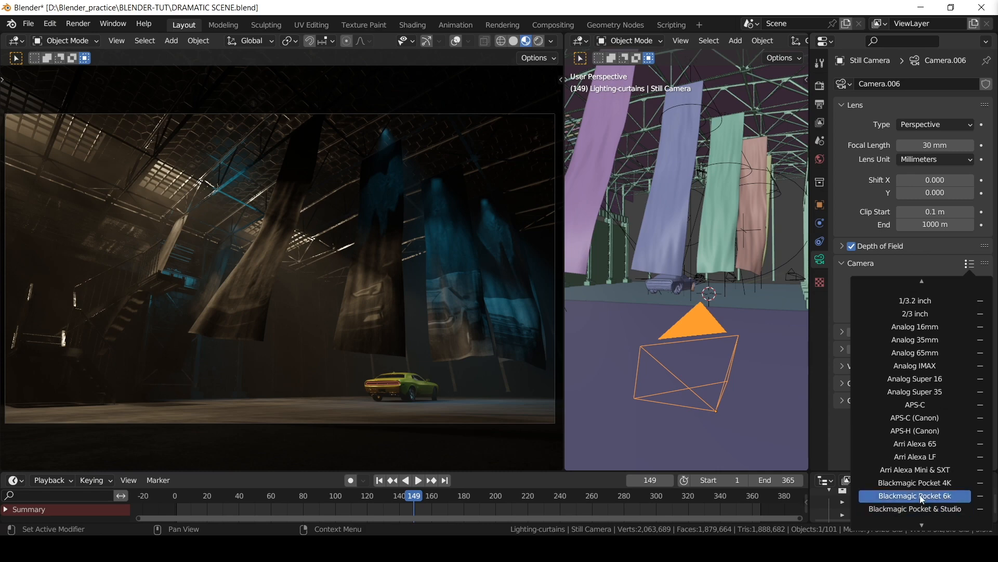
{"action": "left_click_drag", "start_coordinate": [935, 297], "coordinate": [895, 297]}
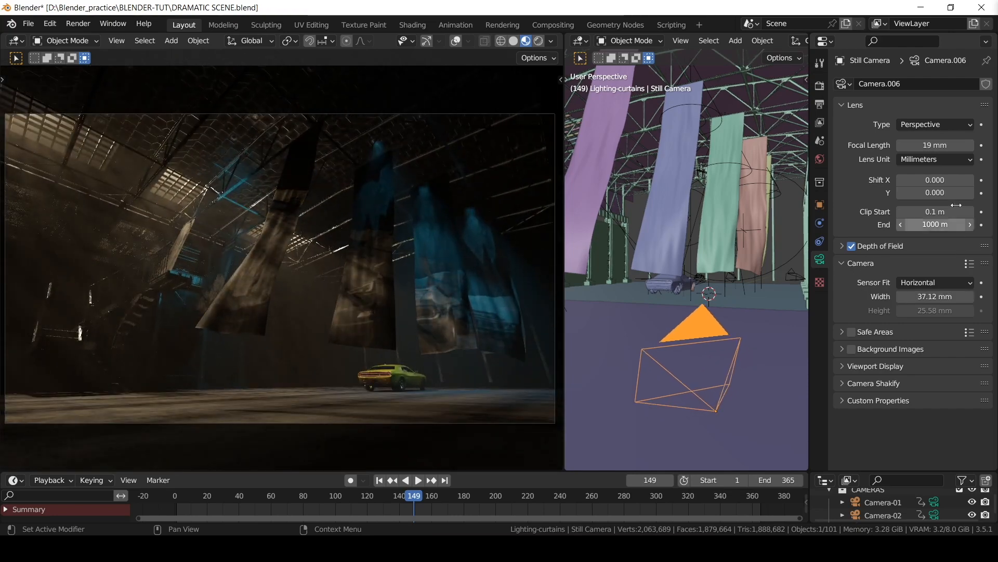
{"action": "left_click_drag", "start_coordinate": [957, 179], "coordinate": [924, 186]}
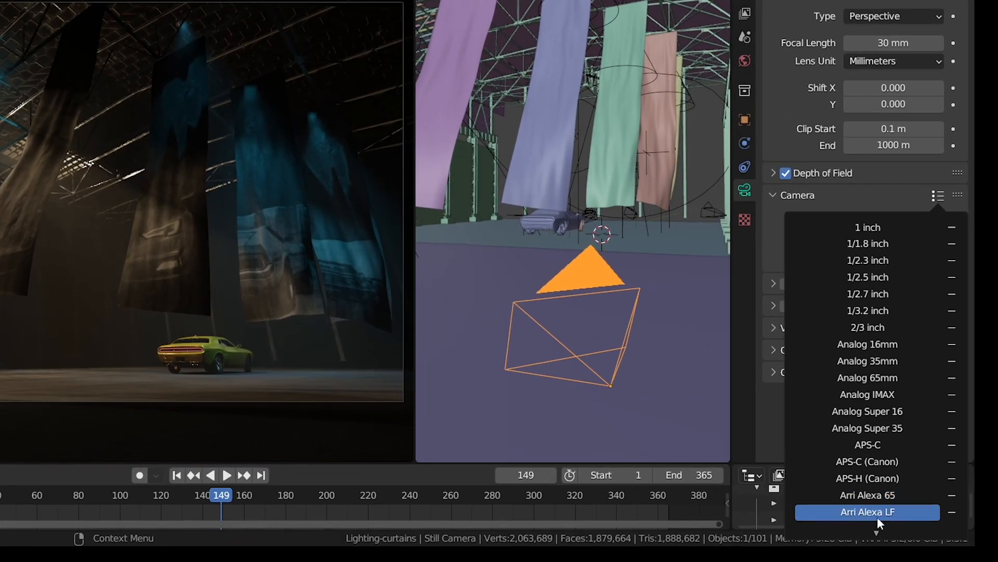
- Apply the Arri Alexa 65 preset to the Still Camera, then try its sensor width at 36 mm
{"action": "mouse_move", "coordinate": [898, 527]}
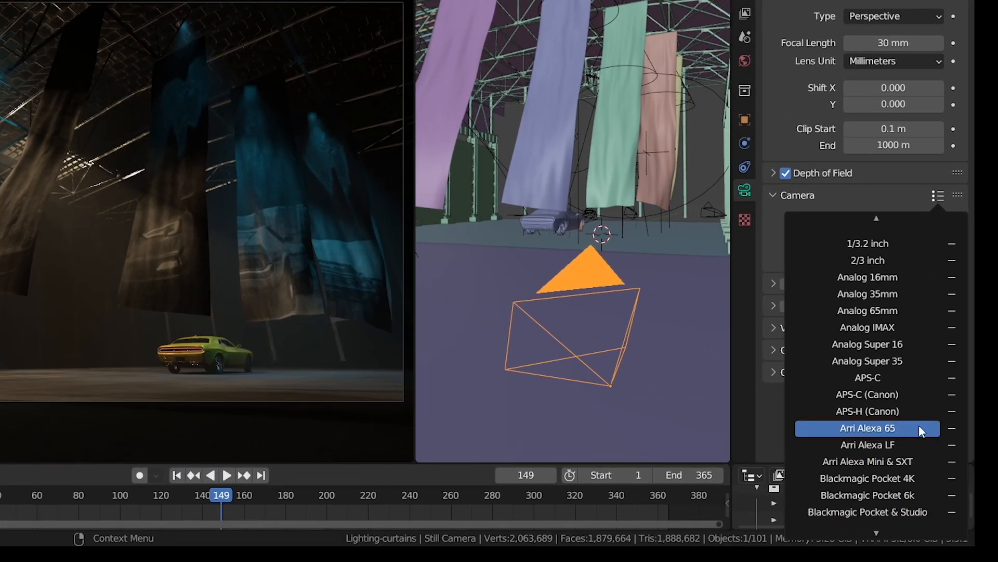
{"action": "left_click", "coordinate": [879, 428]}
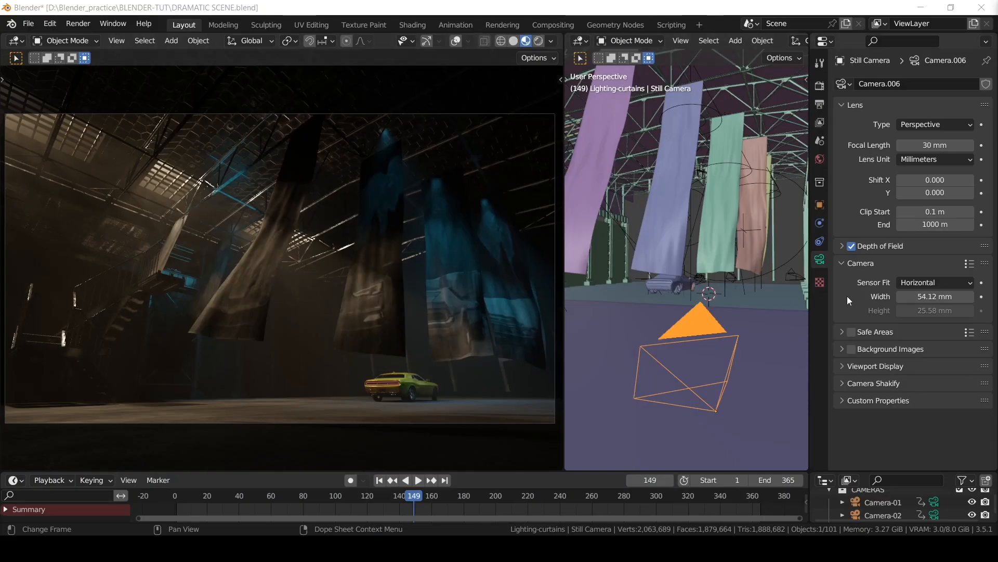
{"action": "right_click", "coordinate": [915, 296]}
{"action": "left_click", "coordinate": [915, 294]}
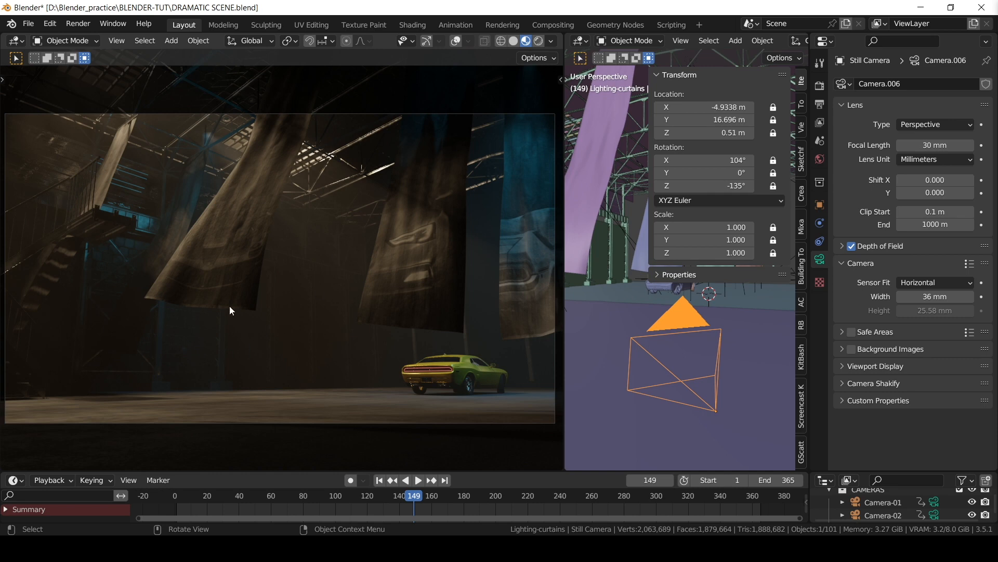
{"action": "left_click_drag", "start_coordinate": [936, 146], "coordinate": [905, 146]}
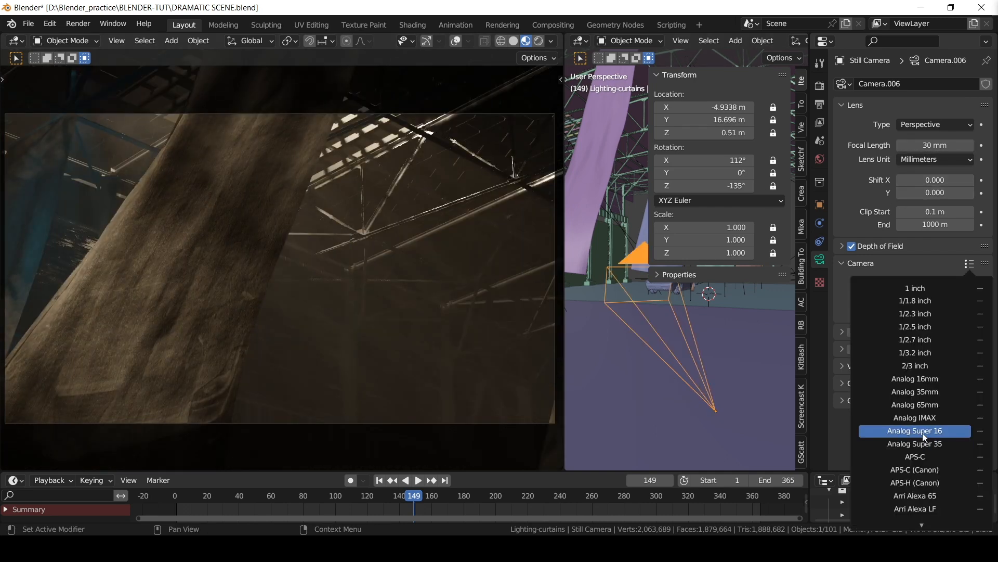
- Try smaller and larger sensor presets on the Still Camera, from Analog IMAX and Analog 35mm to 1/3.2 inch, to compare the framing
{"action": "left_click", "coordinate": [921, 418]}
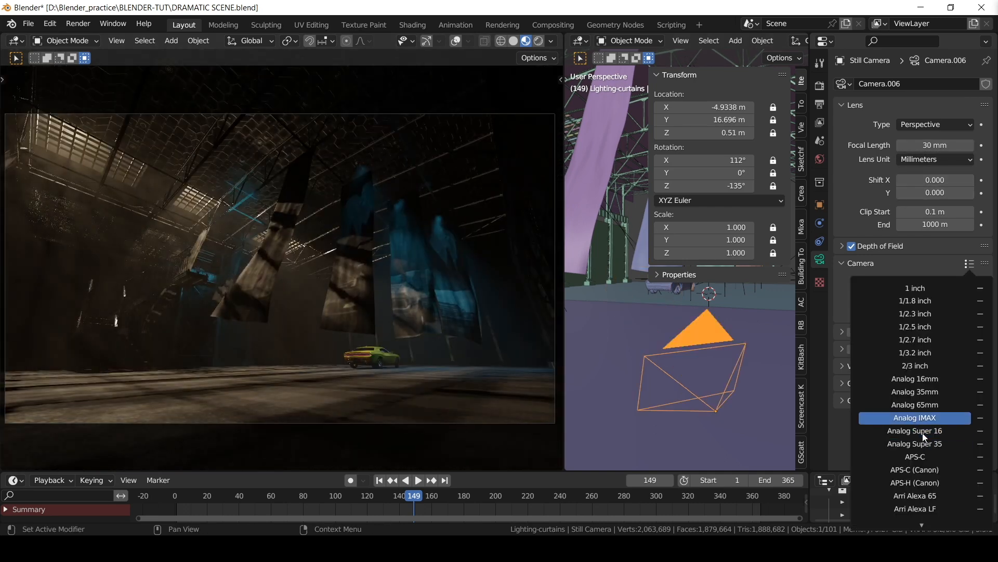
{"action": "left_click", "coordinate": [921, 406]}
{"action": "left_click", "coordinate": [918, 392]}
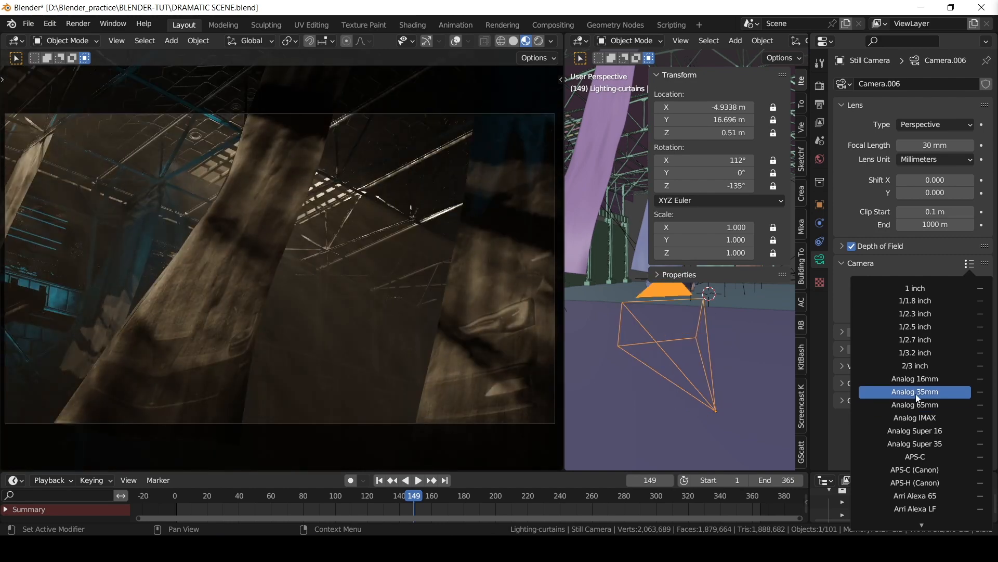
{"action": "left_click", "coordinate": [917, 378]}
{"action": "left_click", "coordinate": [914, 369]}
{"action": "left_click", "coordinate": [922, 354]}
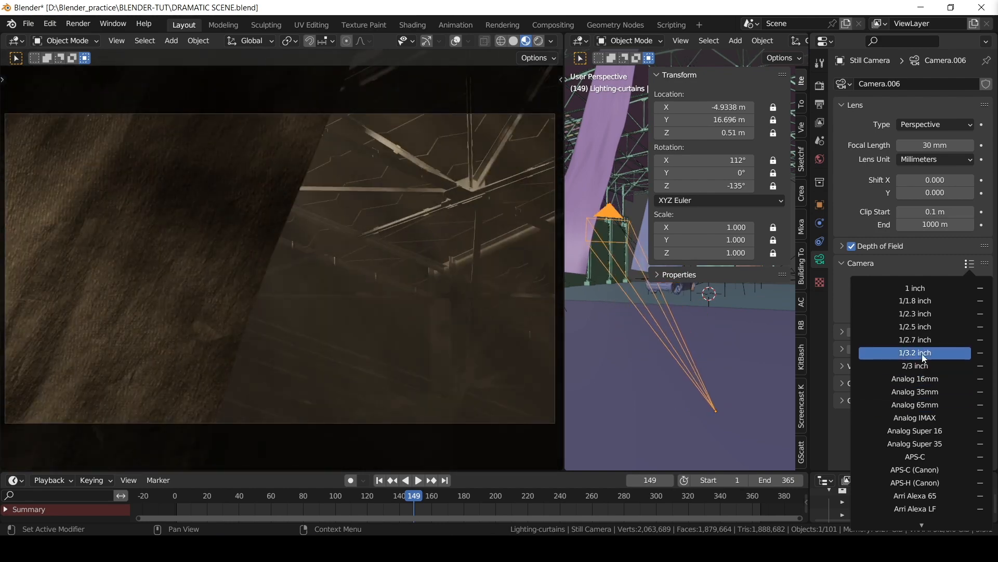
{"action": "left_click", "coordinate": [927, 340]}
{"action": "left_click", "coordinate": [925, 330]}
- Compare the APS-C and Arri Alexa LF presets, then apply Arri Alexa 65 to the Still Camera
{"action": "left_click", "coordinate": [941, 457]}
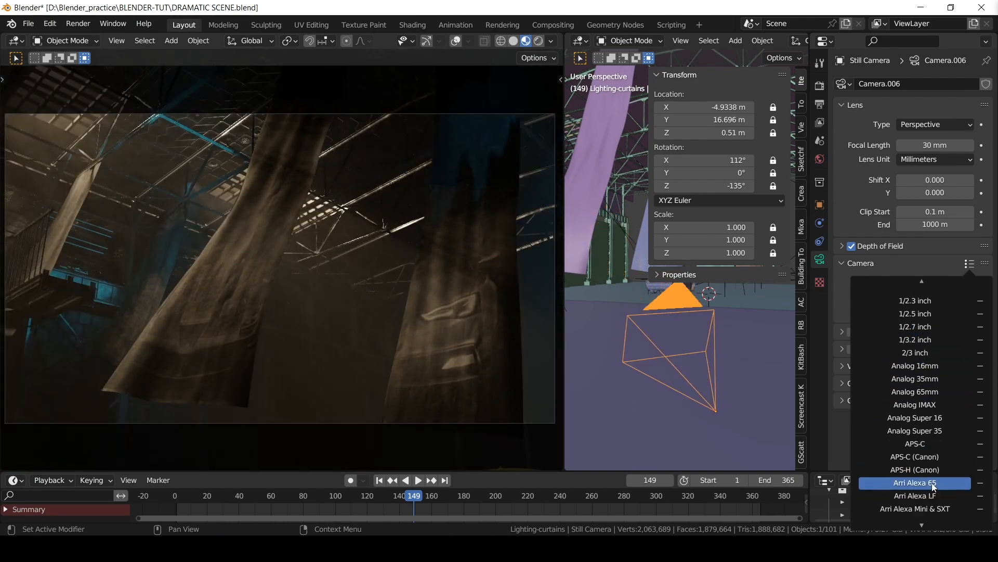
{"action": "left_click", "coordinate": [931, 483]}
{"action": "left_click", "coordinate": [934, 497]}
{"action": "left_click", "coordinate": [932, 483]}
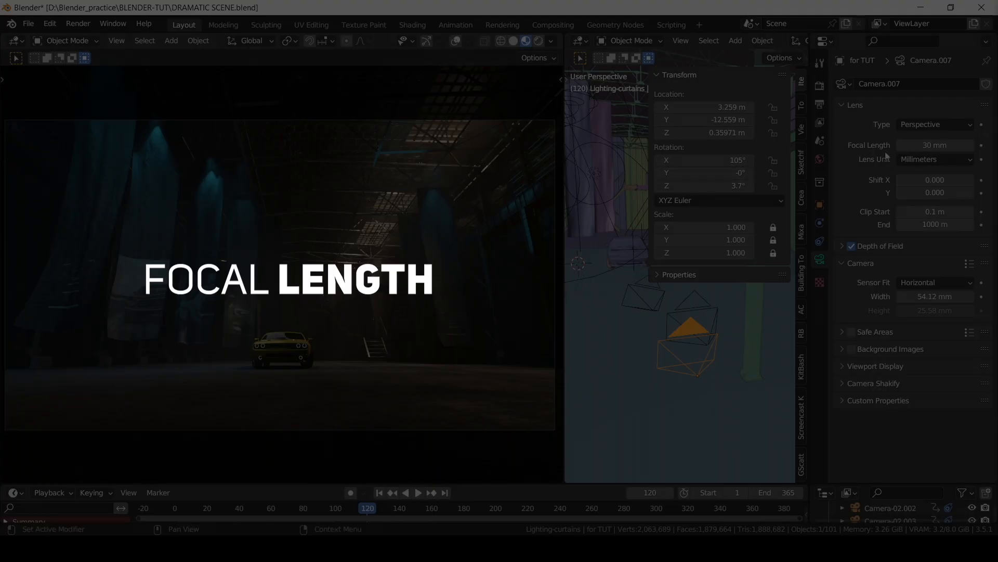
- Set the for TUT camera's focal length to 14 mm for a wide angle of view
{"action": "left_click", "coordinate": [934, 145]}
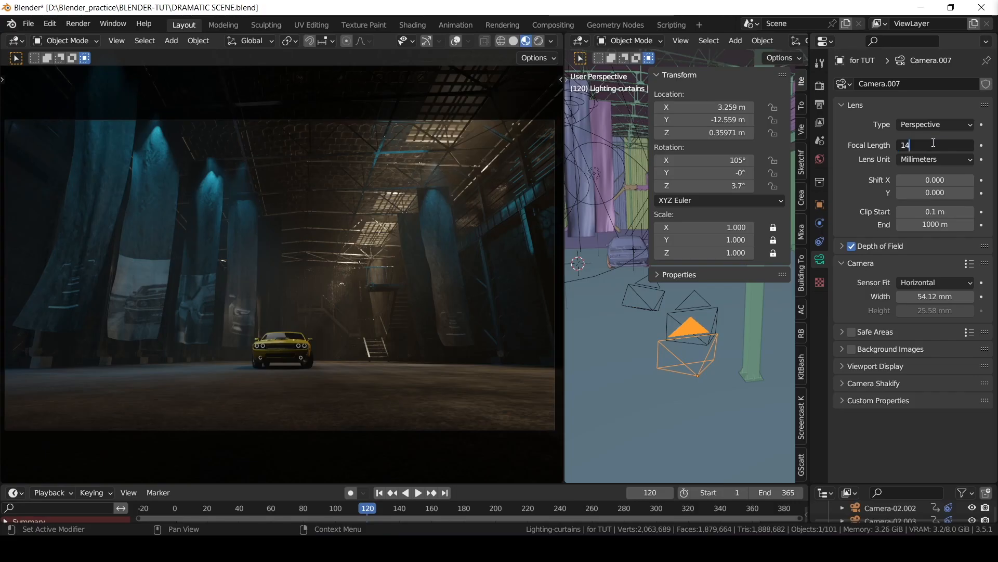
{"action": "key", "text": "Return"}
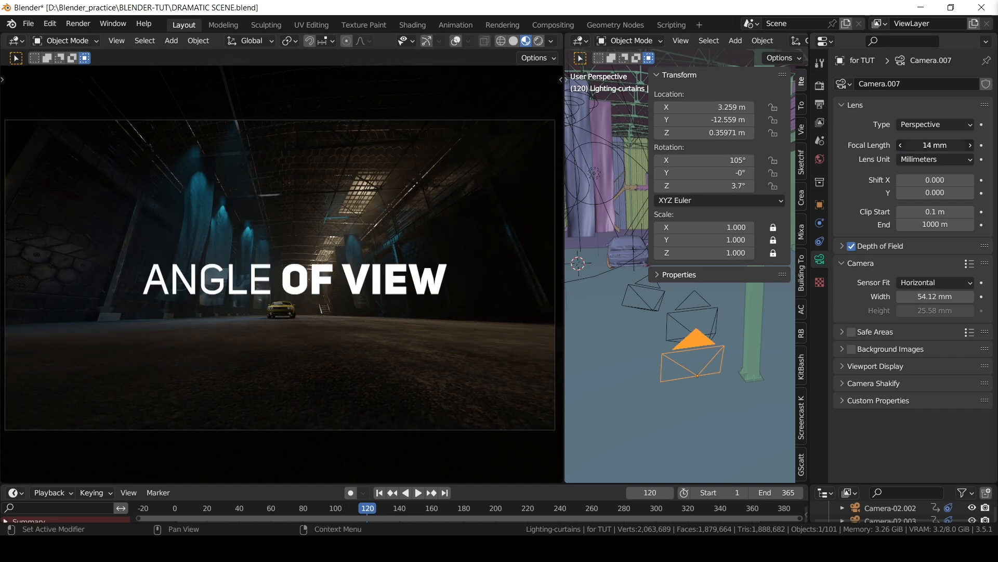
{"action": "type", "text": "4"}
{"action": "key", "text": "Return"}
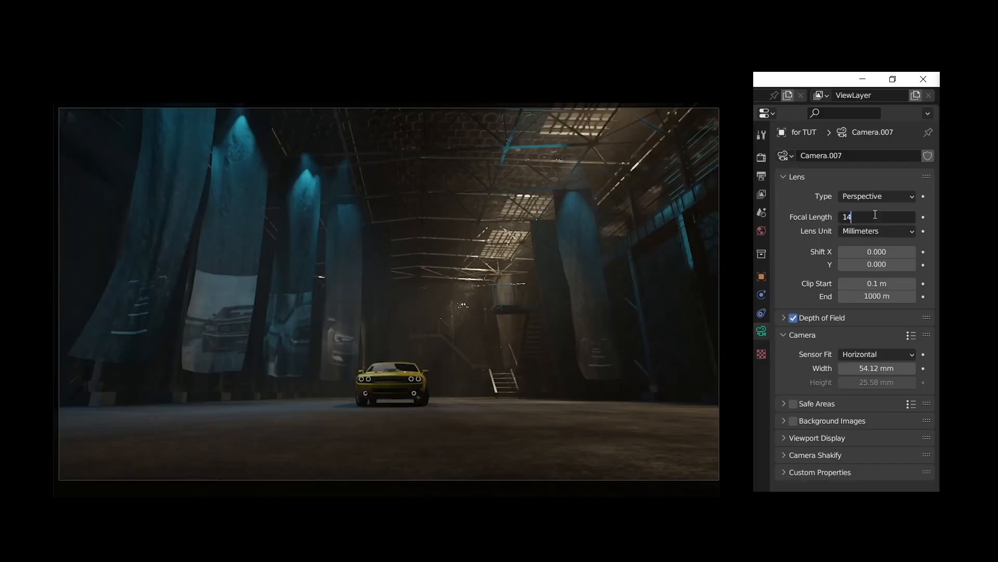
{"action": "key", "text": "Return"}
- Set the for TUT camera's focal length to 24 mm
{"action": "left_click", "coordinate": [869, 217]}
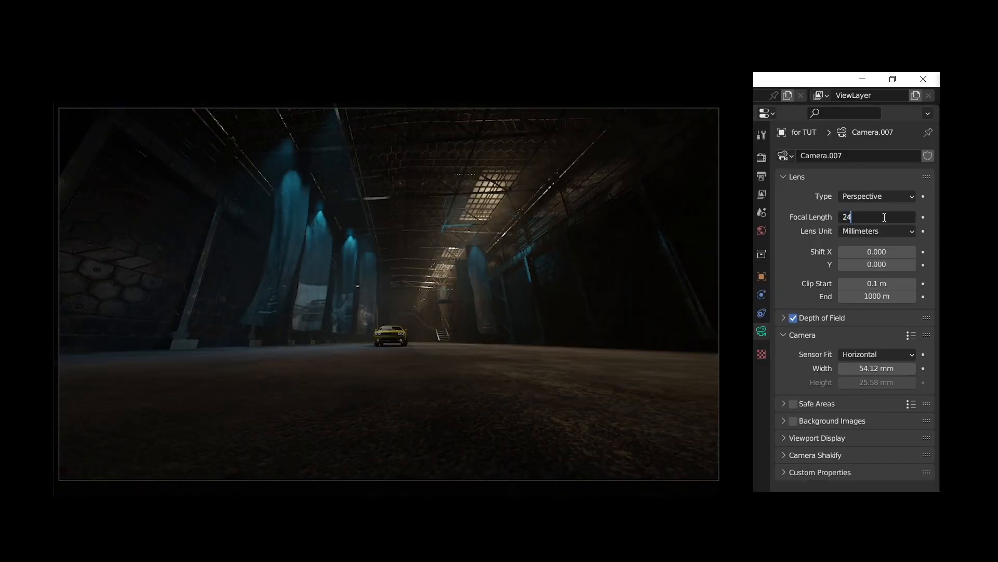
{"action": "type", "text": "24"}
{"action": "key", "text": "Return"}
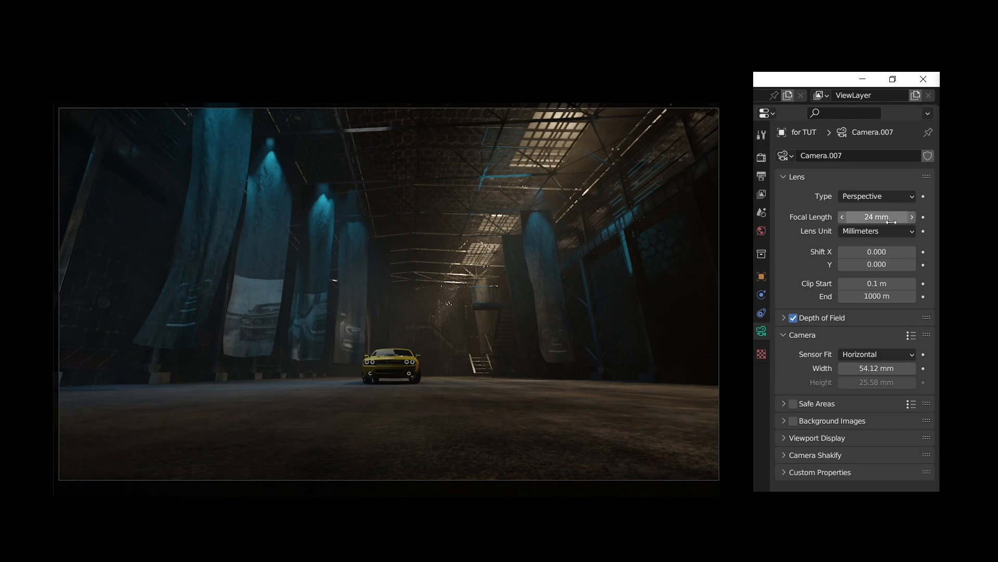
- Raise the for TUT camera's focal length through 100 mm and 200 mm to 300 mm
{"action": "key", "text": "Return"}
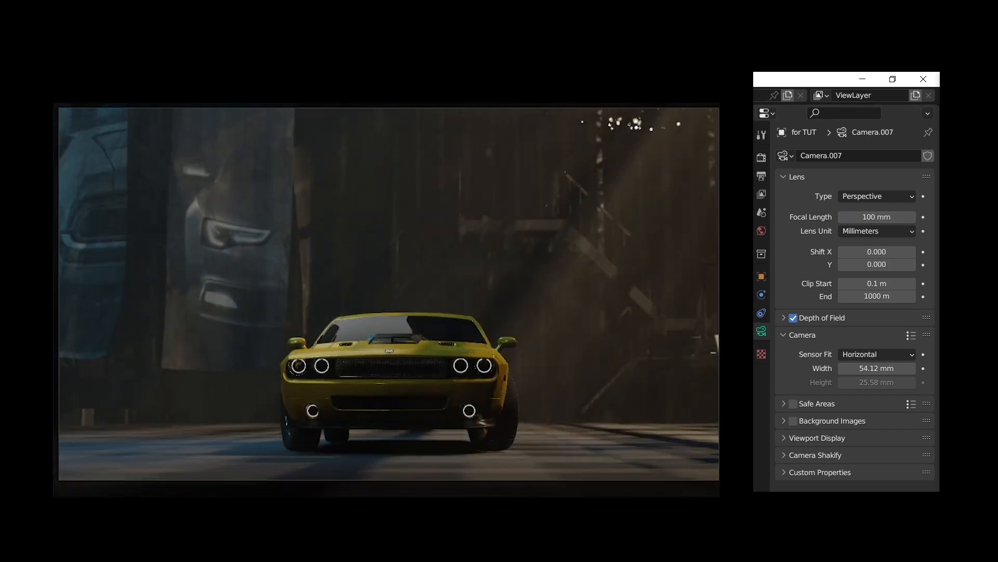
{"action": "type", "text": "200"}
{"action": "key", "text": "Return"}
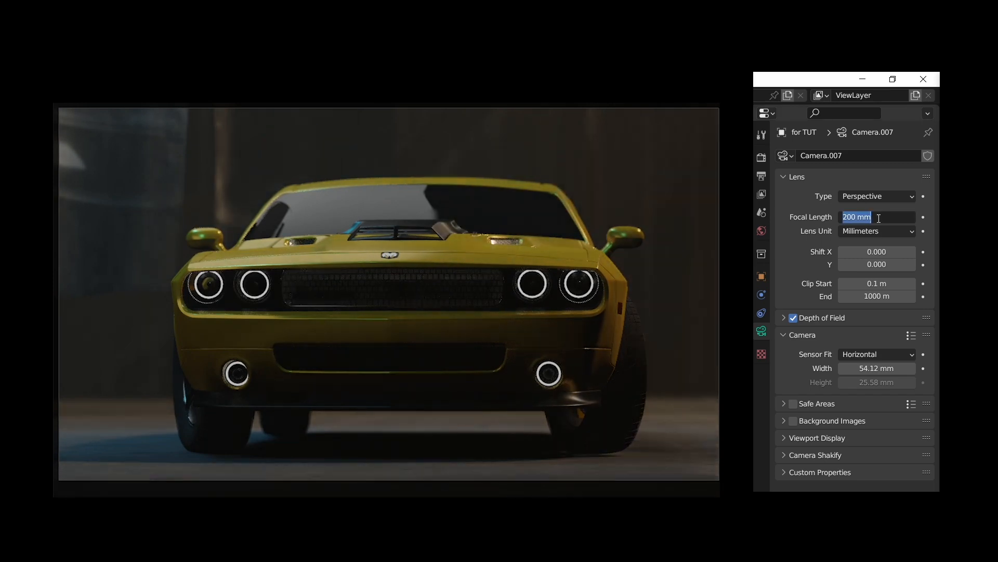
{"action": "type", "text": "300"}
{"action": "key", "text": "Return"}
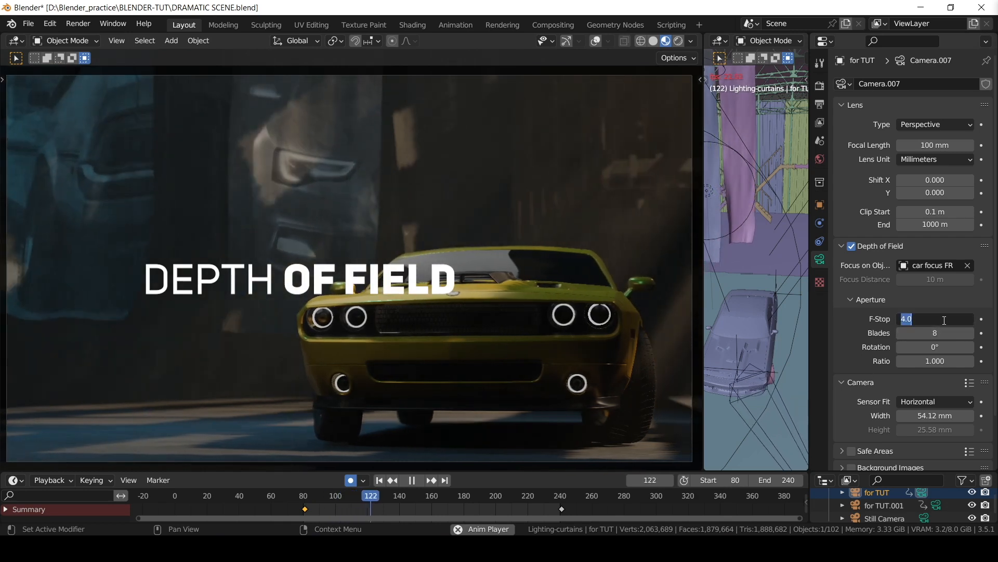
- Set the for TUT camera's depth of field F-Stop to 2.8 and start moving the car focus FR empty
{"action": "left_click", "coordinate": [945, 320]}
{"action": "type", "text": "2"}
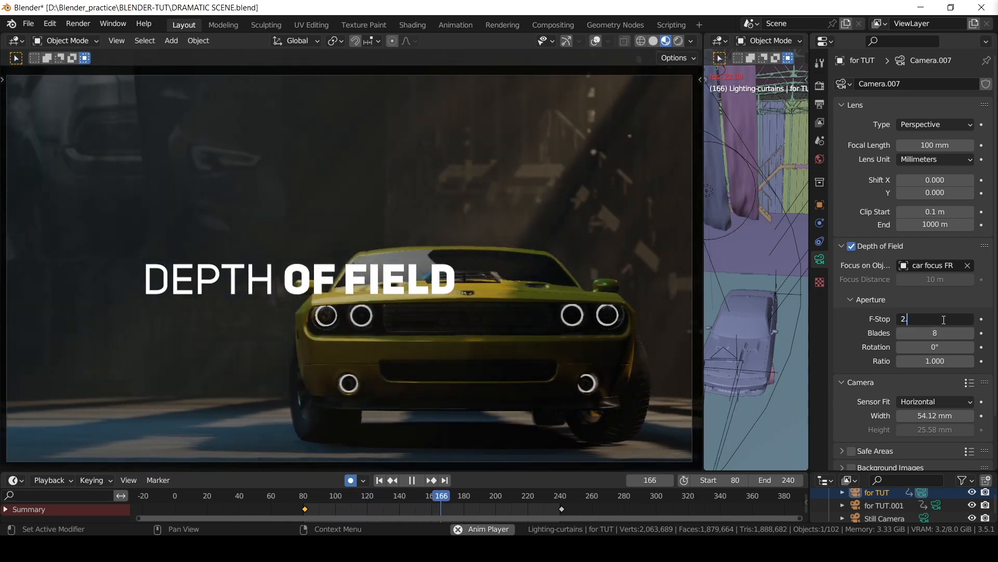
{"action": "type", "text": ".8"}
{"action": "key", "text": "Return"}
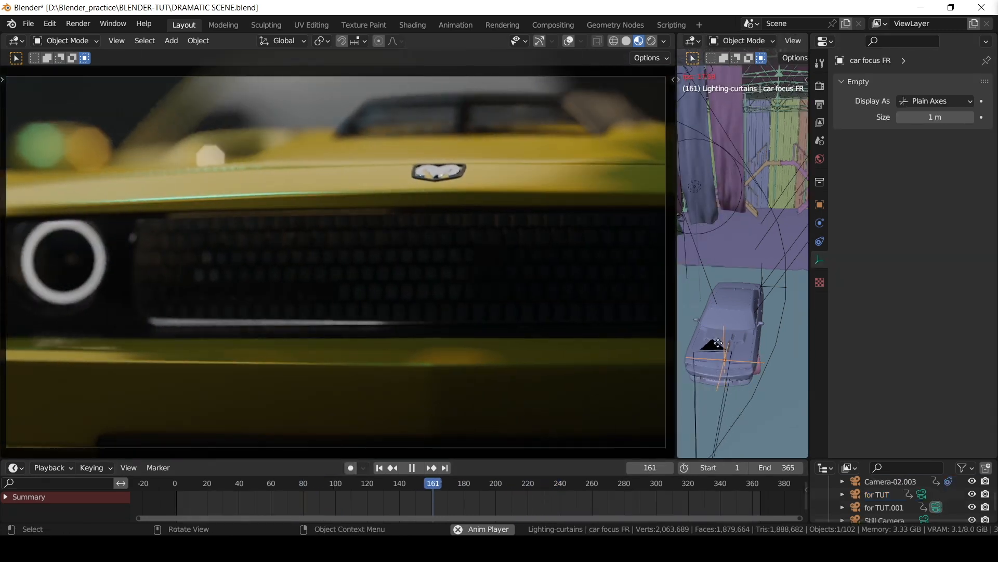
{"action": "key", "text": "g"}
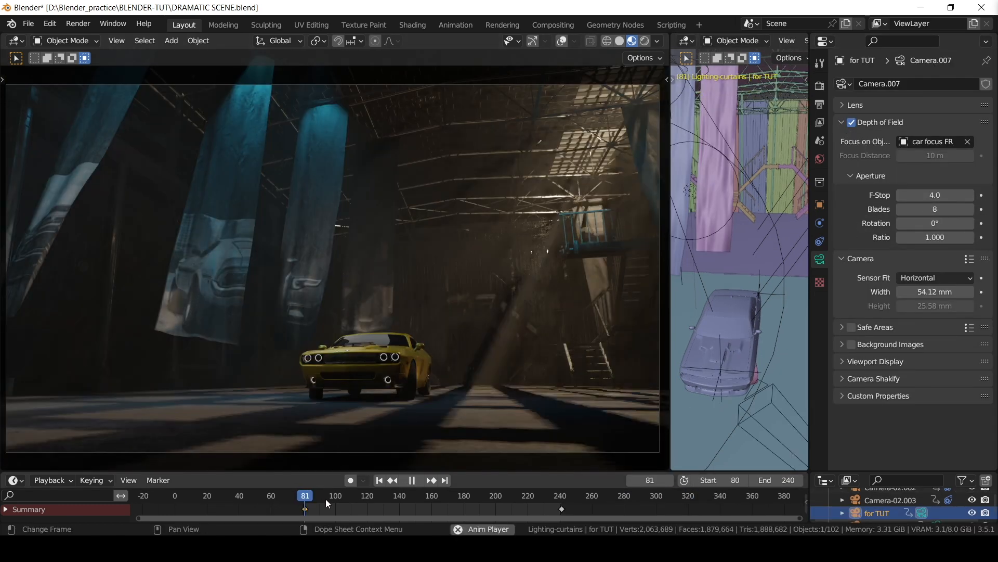
- Toggle the animation playback and lower the for TUT camera's F-Stop to 0.1
{"action": "key", "text": "space"}
{"action": "left_click_drag", "start_coordinate": [921, 195], "coordinate": [868, 195]}
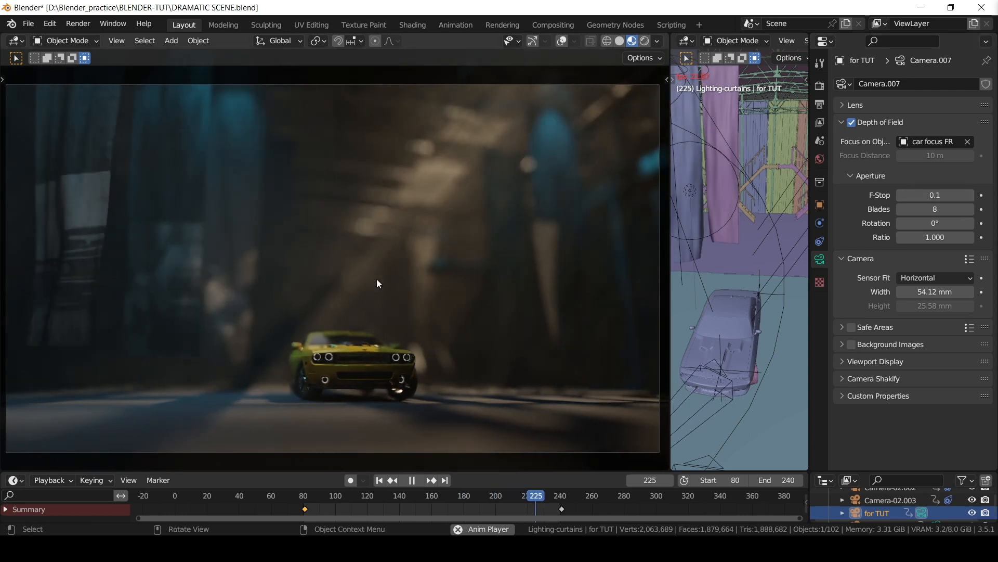
{"action": "left_click", "coordinate": [938, 195]}
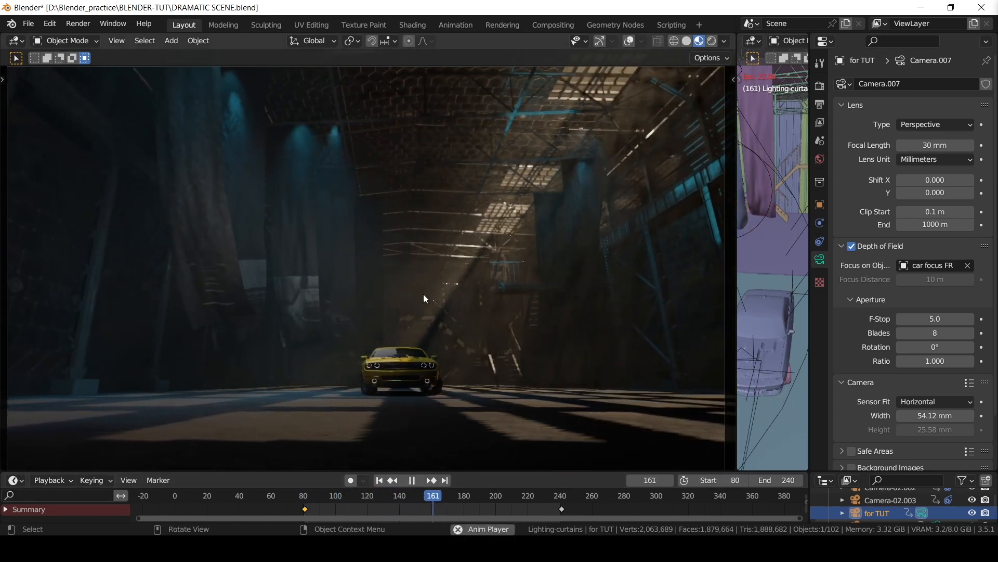
- Set the F-Stop to 0.1 for the for TUT camera's 30 mm shot to blur the background
{"action": "left_click", "coordinate": [935, 319]}
{"action": "type", "text": "2.1"}
{"action": "key", "text": "Return"}
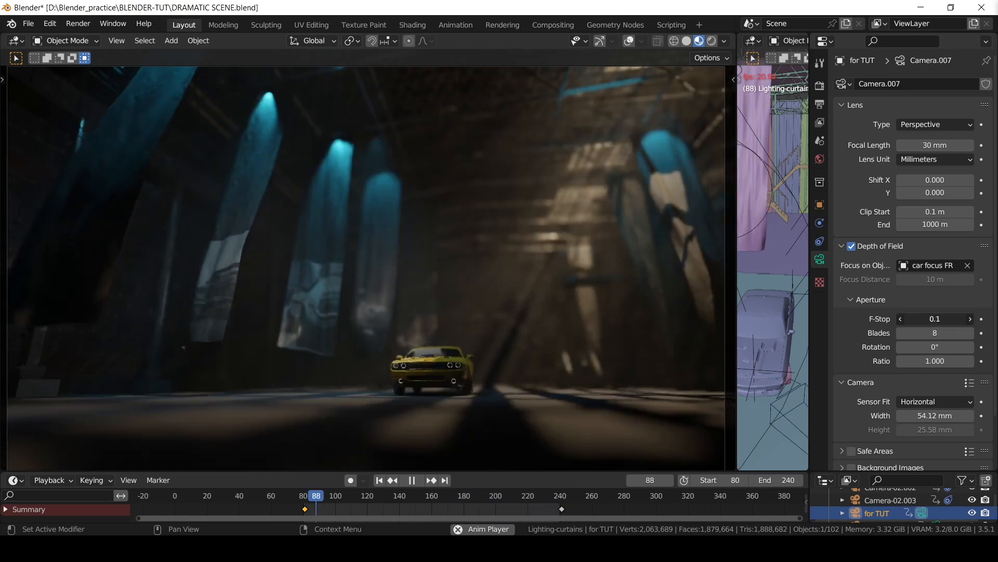
{"action": "left_click", "coordinate": [935, 319]}
{"action": "type", "text": "0.1"}
{"action": "key", "text": "Return"}
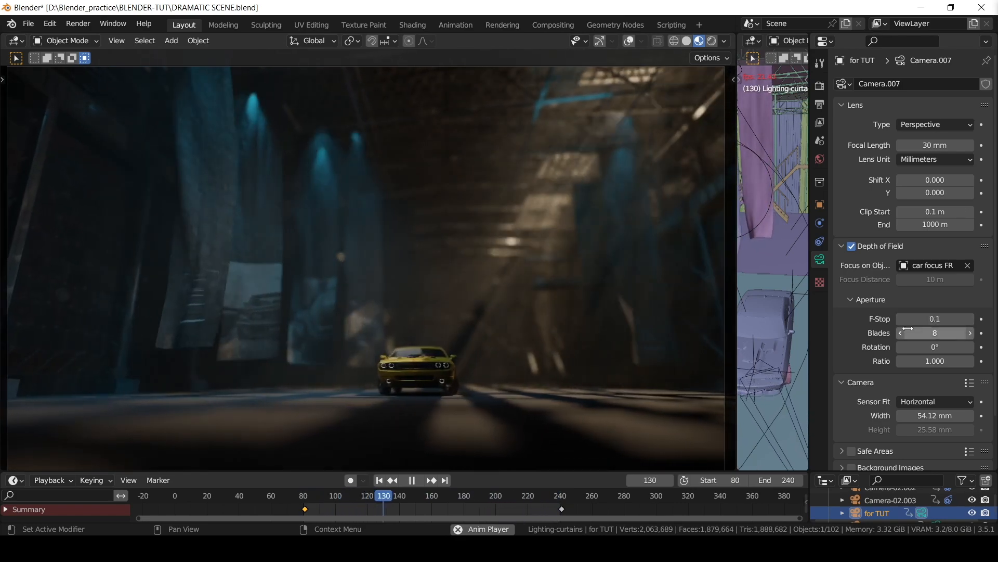